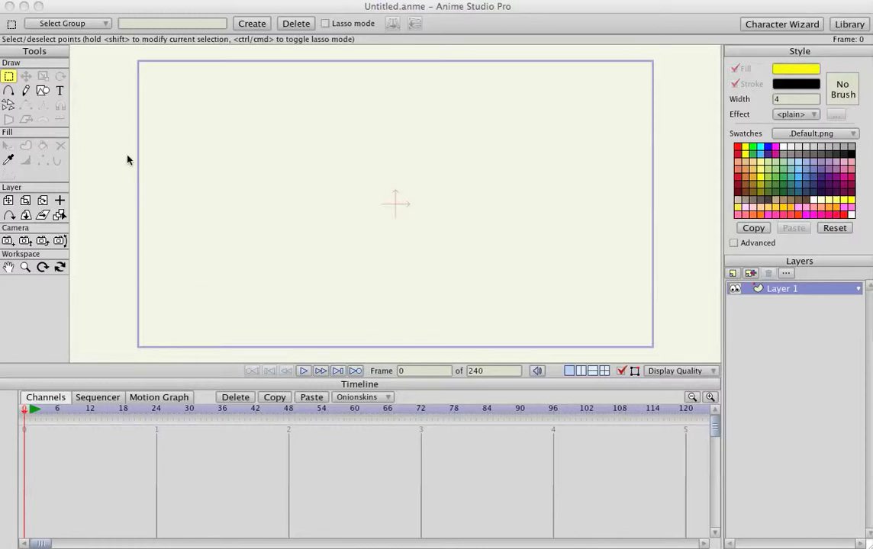
Draw yellow ellipses for the head and for upper arms on both sides of the shoulders.
{"action": "left_click", "coordinate": [42, 94]}
{"action": "left_click", "coordinate": [42, 93]}
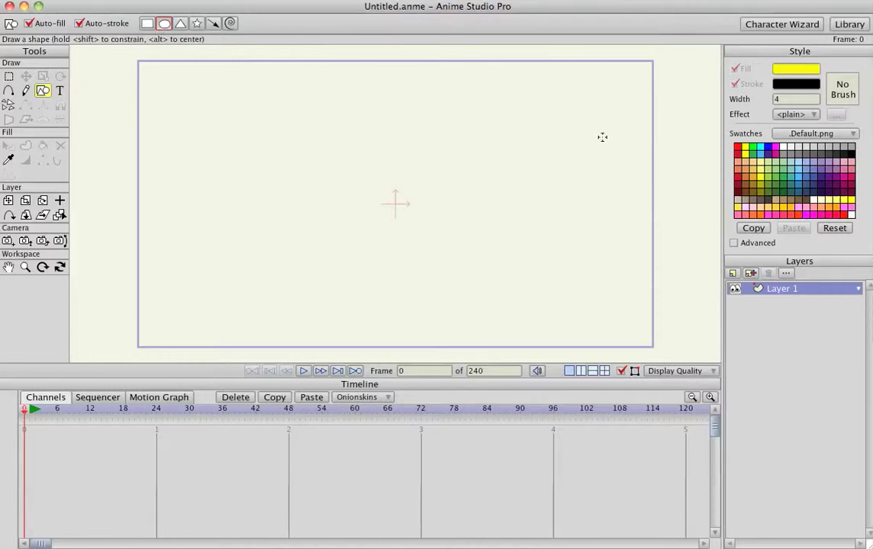
{"action": "mouse_move", "coordinate": [361, 64]}
{"action": "left_mouse_down"}
{"action": "mouse_move", "coordinate": [415, 127]}
{"action": "mouse_move", "coordinate": [392, 132]}
{"action": "mouse_move", "coordinate": [399, 139]}
{"action": "mouse_move", "coordinate": [381, 156]}
{"action": "mouse_move", "coordinate": [335, 159]}
{"action": "mouse_move", "coordinate": [347, 152]}
{"action": "mouse_move", "coordinate": [413, 242]}
{"action": "mouse_move", "coordinate": [417, 229]}
{"action": "left_mouse_up"}
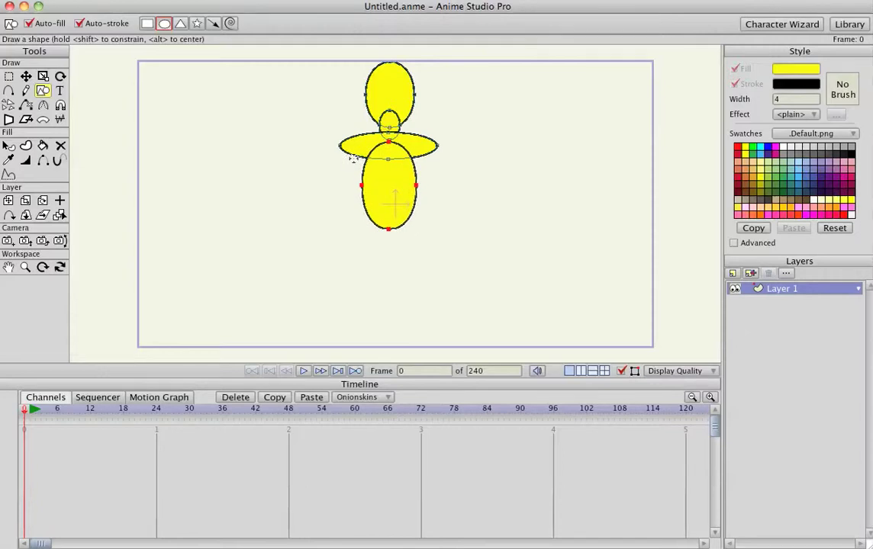
{"action": "mouse_move", "coordinate": [349, 157]}
{"action": "left_mouse_down"}
{"action": "mouse_move", "coordinate": [288, 132]}
{"action": "mouse_move", "coordinate": [198, 159]}
{"action": "mouse_move", "coordinate": [215, 155]}
{"action": "mouse_move", "coordinate": [239, 120]}
{"action": "mouse_move", "coordinate": [232, 123]}
{"action": "left_mouse_up"}
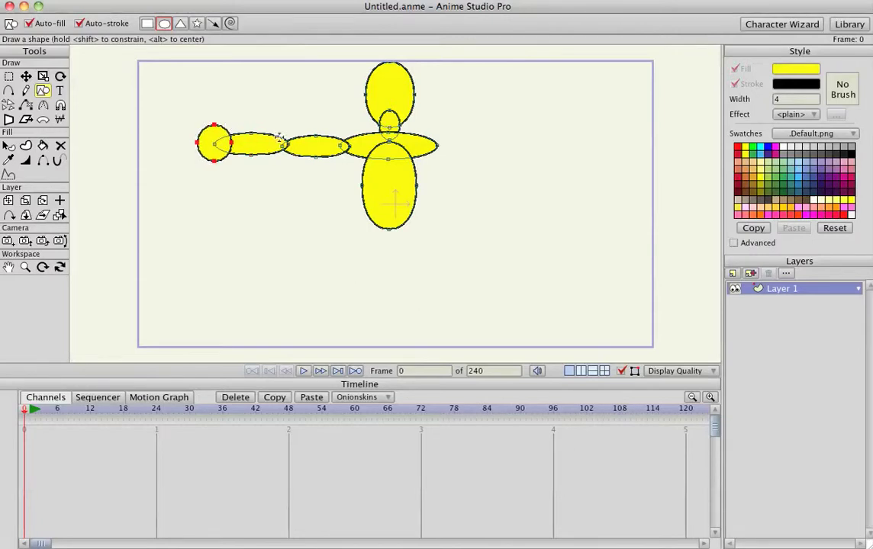
{"action": "left_click_drag", "start_coordinate": [432, 154], "coordinate": [566, 129]}
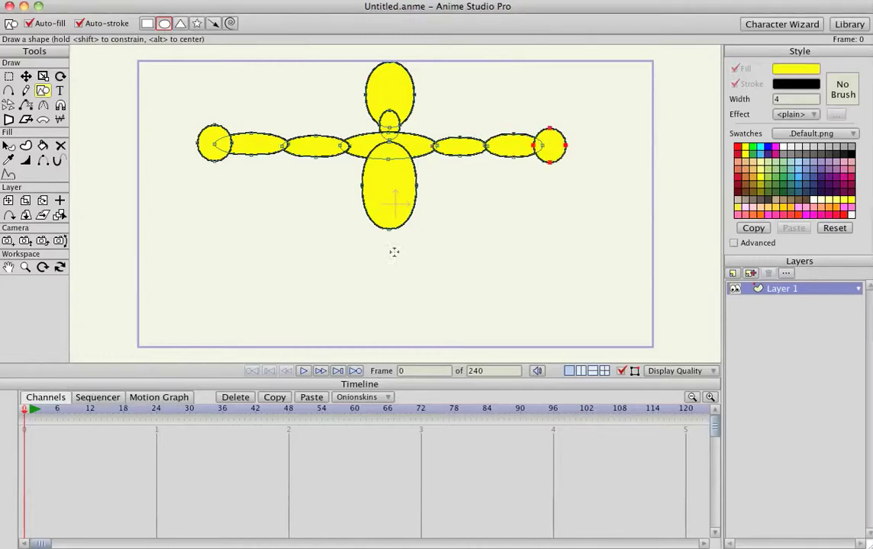
Add the hip ellipse, both thigh ellipses and the lower left leg below the torso.
{"action": "left_click_drag", "start_coordinate": [414, 240], "coordinate": [359, 214]}
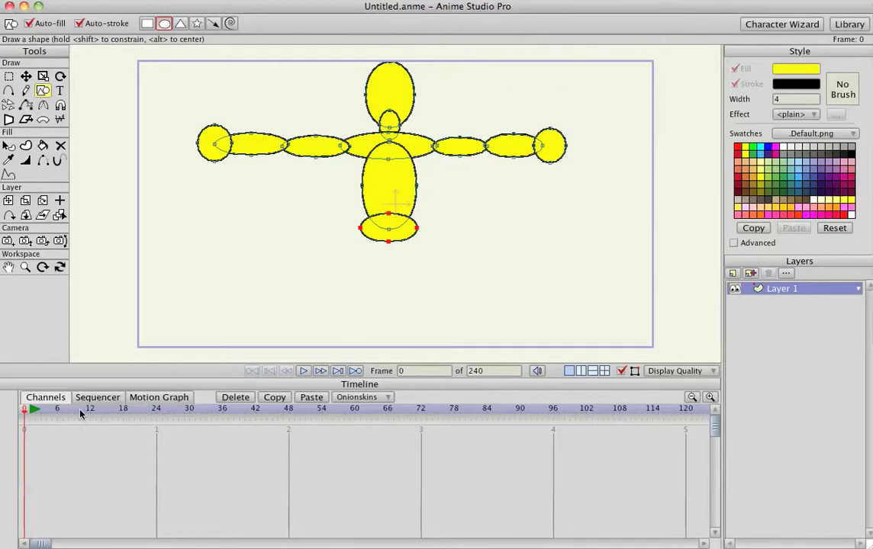
{"action": "left_click_drag", "start_coordinate": [349, 229], "coordinate": [377, 299]}
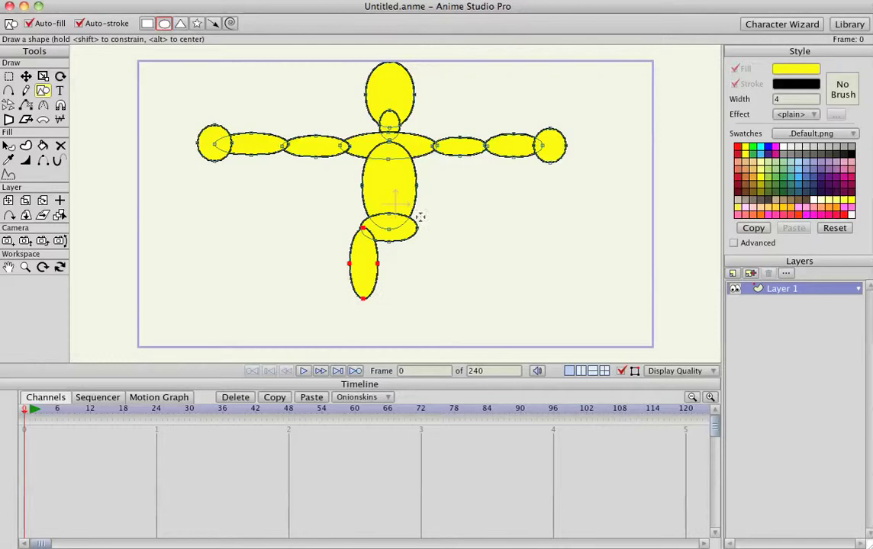
{"action": "left_click_drag", "start_coordinate": [408, 221], "coordinate": [473, 336]}
{"action": "left_click_drag", "start_coordinate": [349, 284], "coordinate": [306, 336]}
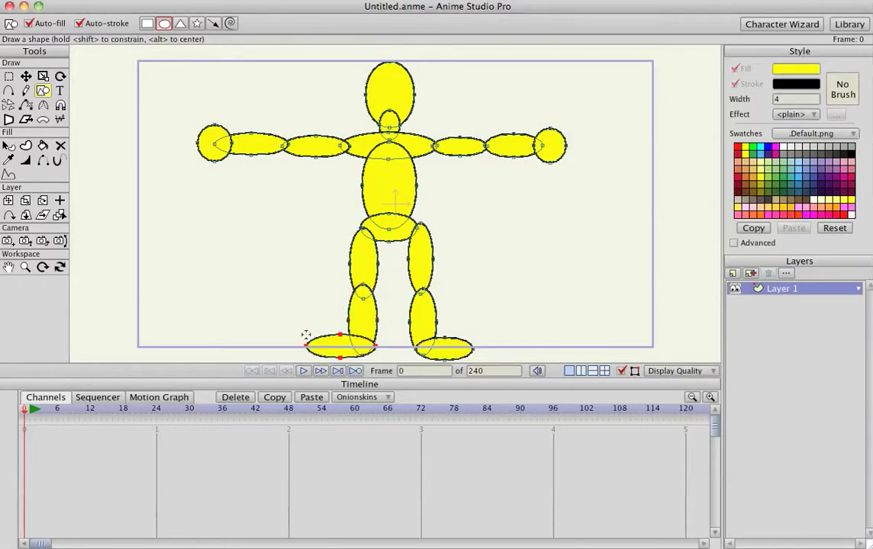
Create a new bone layer, Layer 2.
{"action": "left_click", "coordinate": [733, 277]}
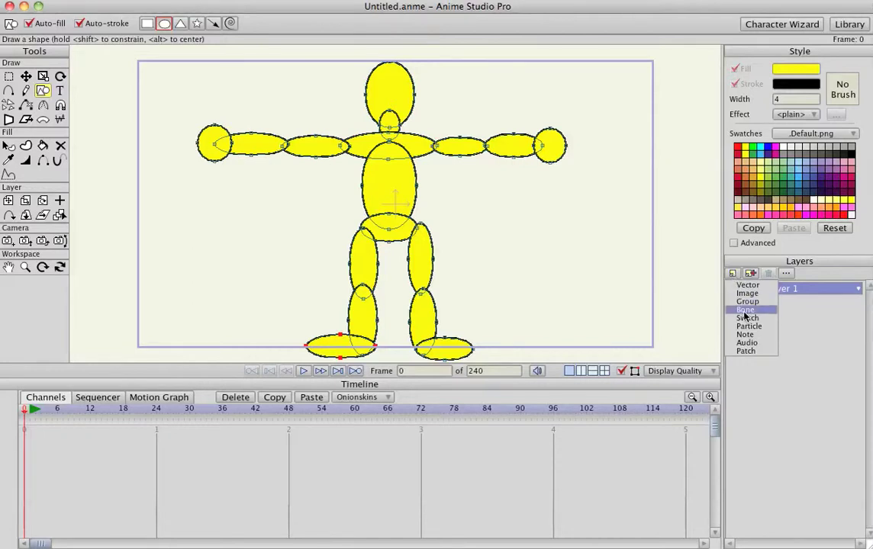
{"action": "left_click", "coordinate": [745, 309]}
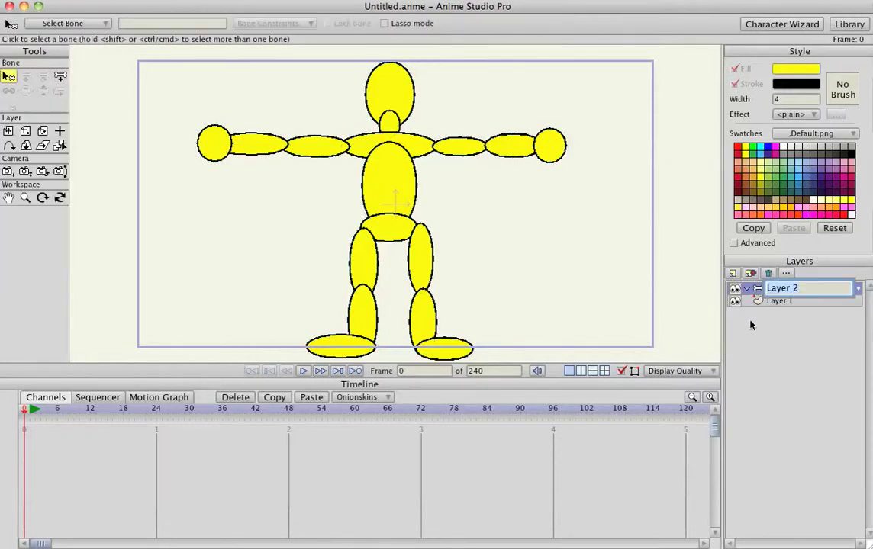
{"action": "left_click", "coordinate": [796, 303]}
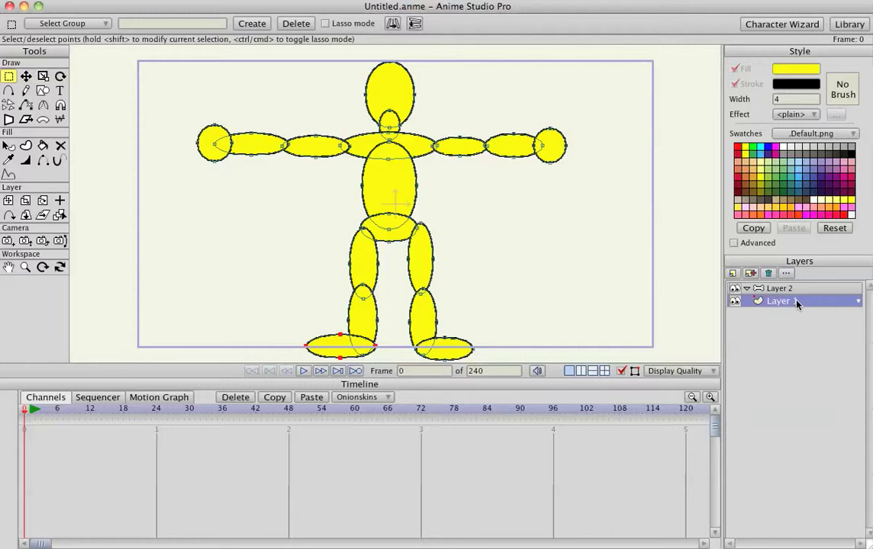
Nest the figure's vector Layer 1 inside the bone layer Layer 2.
{"action": "left_click", "coordinate": [736, 302]}
{"action": "left_click", "coordinate": [736, 303]}
{"action": "left_click_drag", "start_coordinate": [807, 289], "coordinate": [807, 286]}
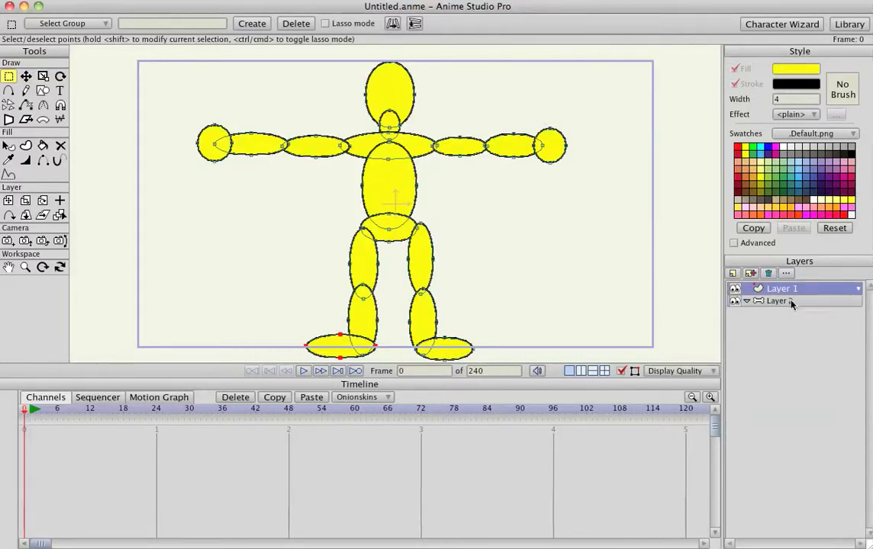
{"action": "left_click", "coordinate": [789, 301]}
{"action": "mouse_move", "coordinate": [792, 288]}
{"action": "left_mouse_down"}
{"action": "mouse_move", "coordinate": [793, 303]}
{"action": "mouse_move", "coordinate": [795, 295]}
{"action": "left_mouse_up"}
{"action": "left_click", "coordinate": [793, 302]}
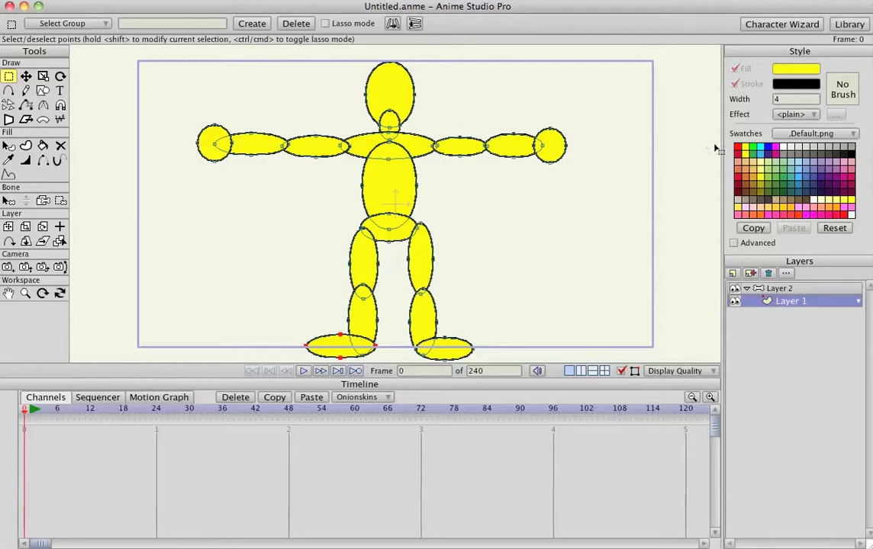
In Layer 2, add a short hip bone and a bone down the left thigh, undoing a misplaced bone.
{"action": "left_click", "coordinate": [787, 290]}
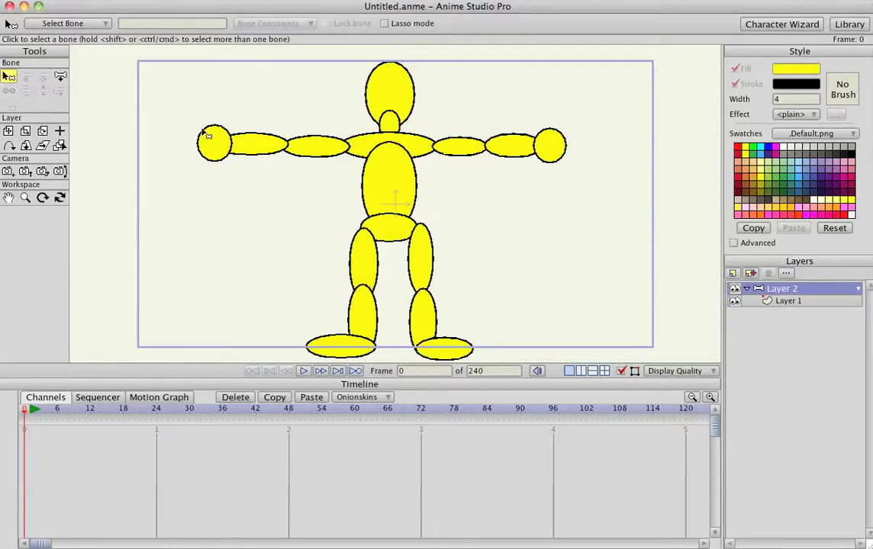
{"action": "left_click", "coordinate": [60, 77]}
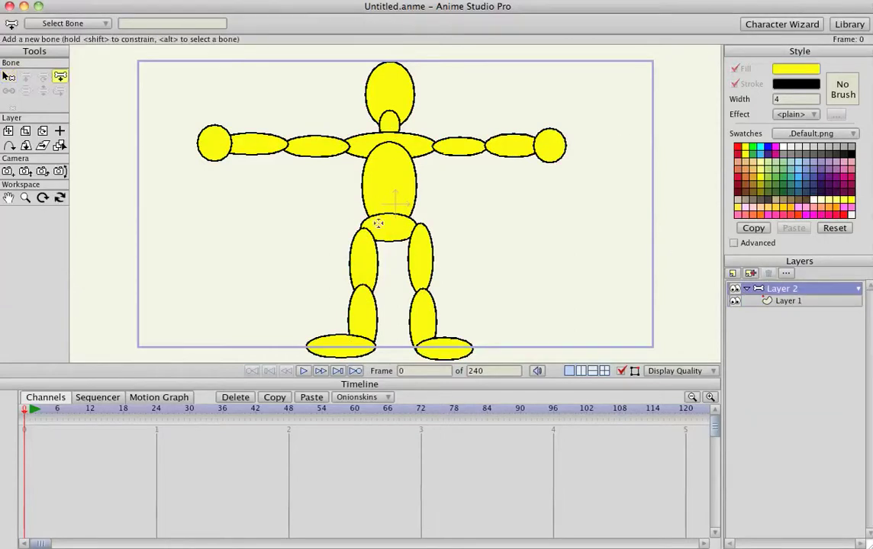
{"action": "left_click_drag", "start_coordinate": [388, 218], "coordinate": [389, 244]}
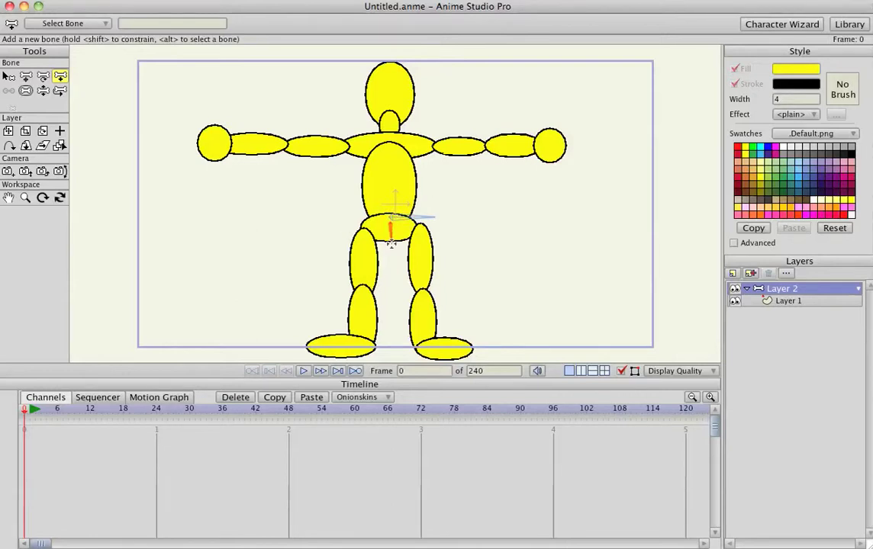
{"action": "key", "text": "super+z"}
{"action": "left_click_drag", "start_coordinate": [390, 224], "coordinate": [390, 241]}
{"action": "left_click_drag", "start_coordinate": [365, 231], "coordinate": [314, 345]}
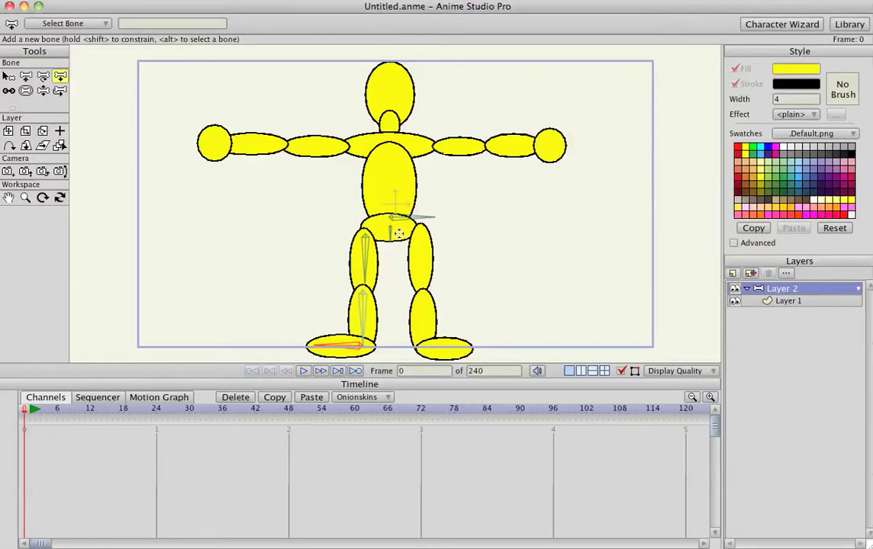
{"action": "key", "text": "z"}
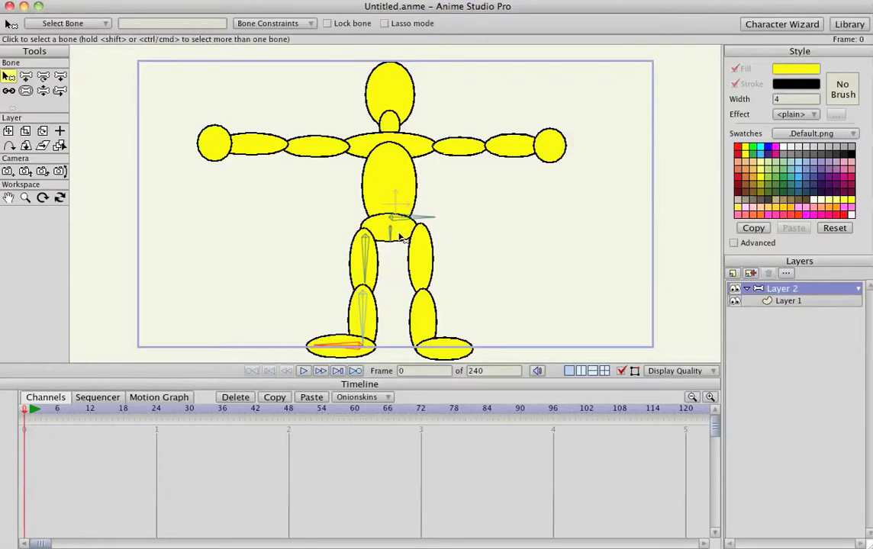
Select the short hip bone and add a bone down the right thigh.
{"action": "left_click", "coordinate": [8, 91]}
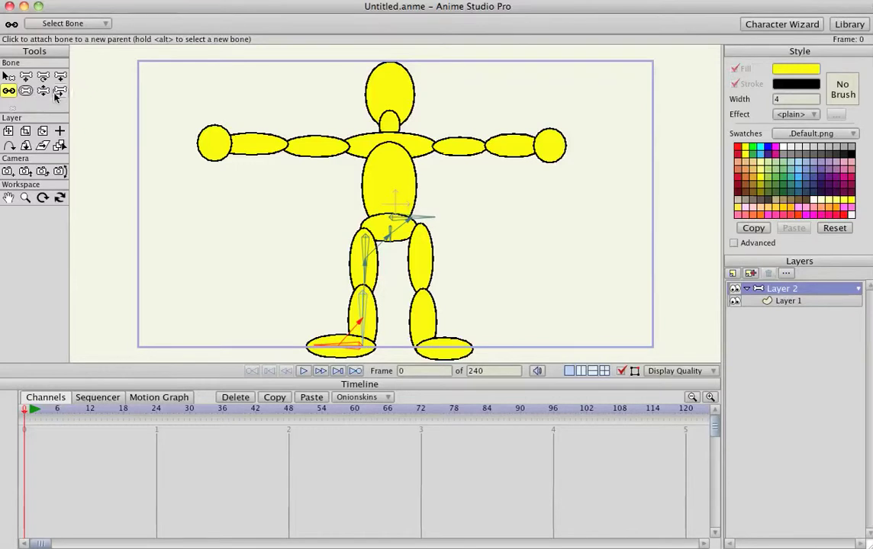
{"action": "key", "text": "s"}
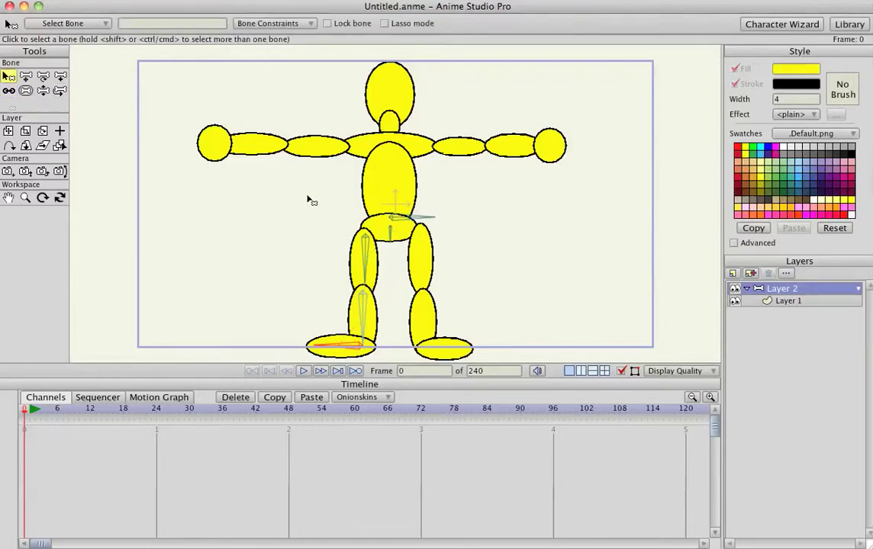
{"action": "left_click", "coordinate": [403, 219]}
{"action": "left_click", "coordinate": [394, 236]}
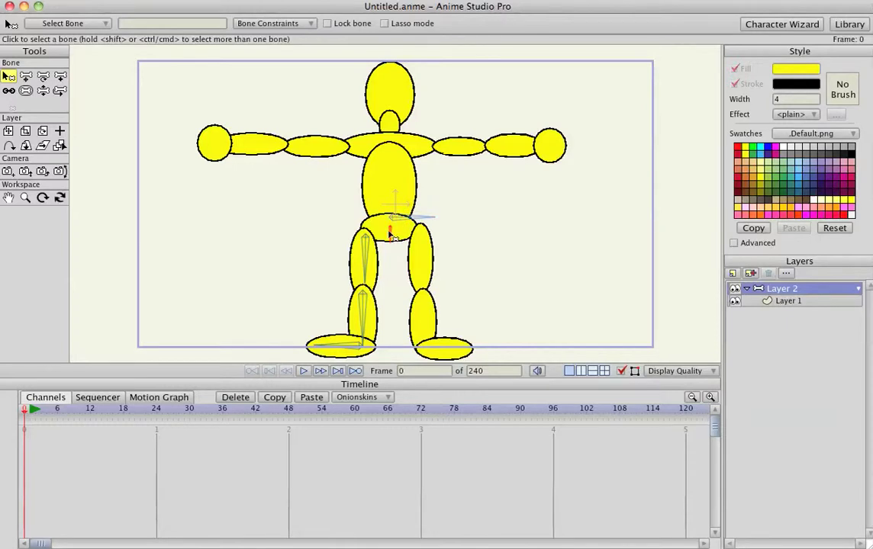
{"action": "left_click", "coordinate": [60, 76]}
{"action": "left_click_drag", "start_coordinate": [420, 226], "coordinate": [469, 345]}
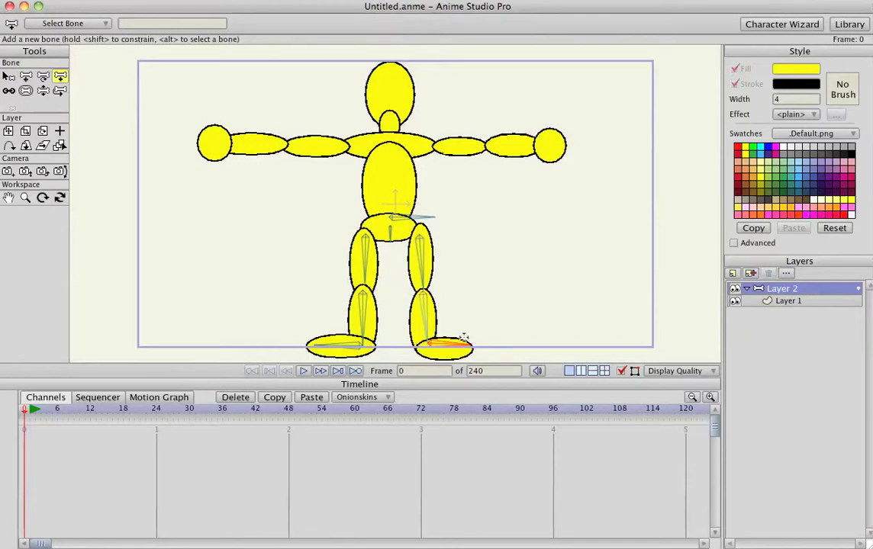
Add a torso bone rising up from the pelvis bone.
{"action": "key", "text": "z"}
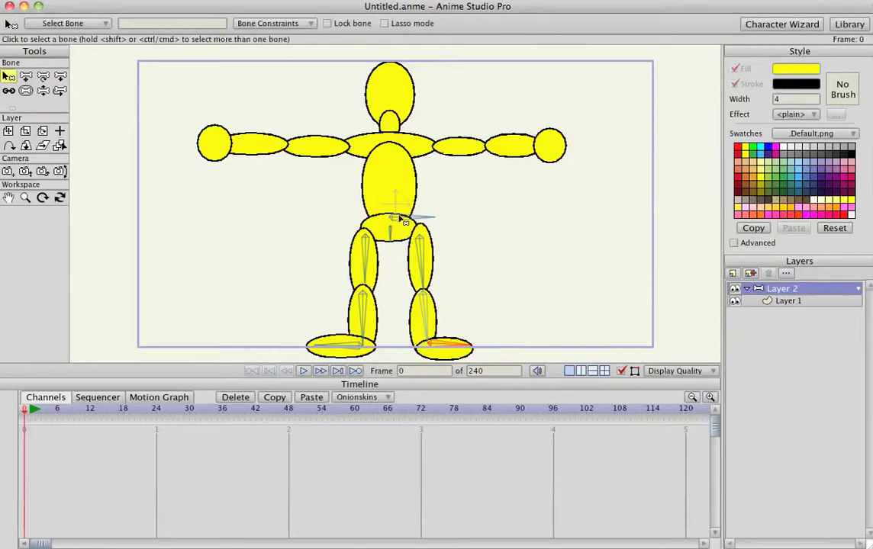
{"action": "left_click", "coordinate": [399, 219]}
{"action": "left_click", "coordinate": [60, 77]}
{"action": "mouse_move", "coordinate": [390, 210]}
{"action": "left_mouse_down"}
{"action": "mouse_move", "coordinate": [388, 148]}
{"action": "mouse_move", "coordinate": [204, 142]}
{"action": "left_mouse_up"}
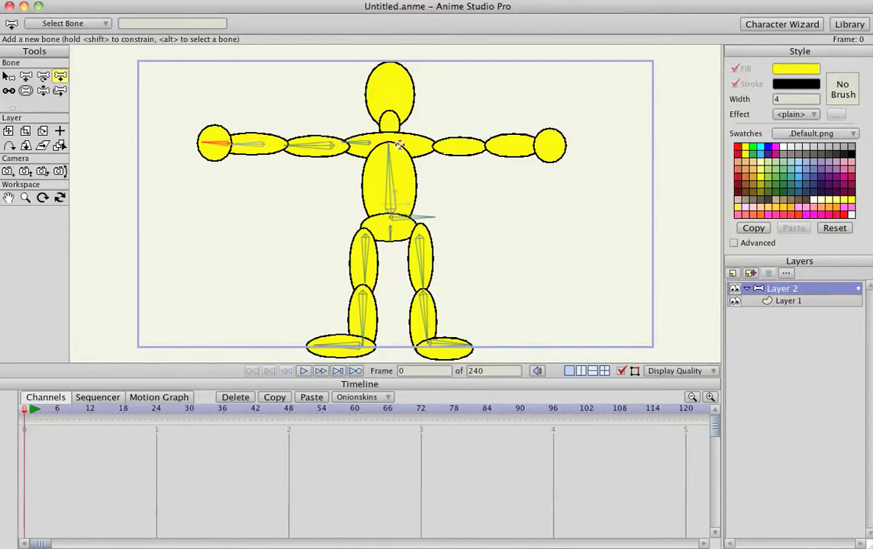
With the torso bone as parent, add upper-arm and forearm bones along the right arm.
{"action": "key", "text": "b"}
{"action": "left_click", "coordinate": [392, 172]}
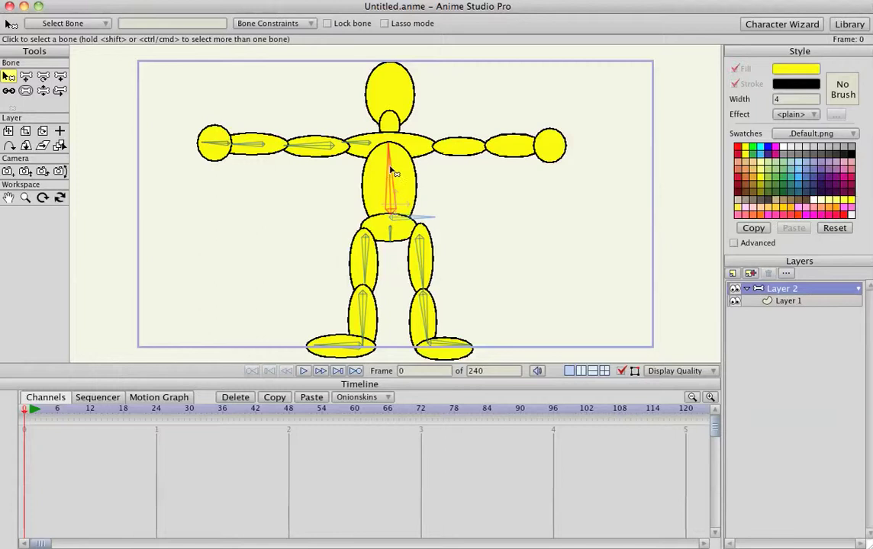
{"action": "key", "text": "a"}
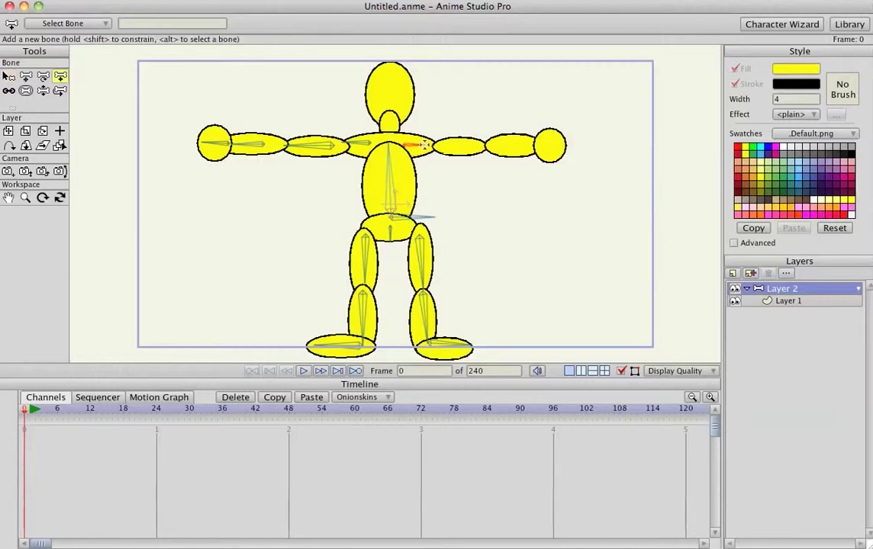
{"action": "left_click_drag", "start_coordinate": [436, 146], "coordinate": [564, 145]}
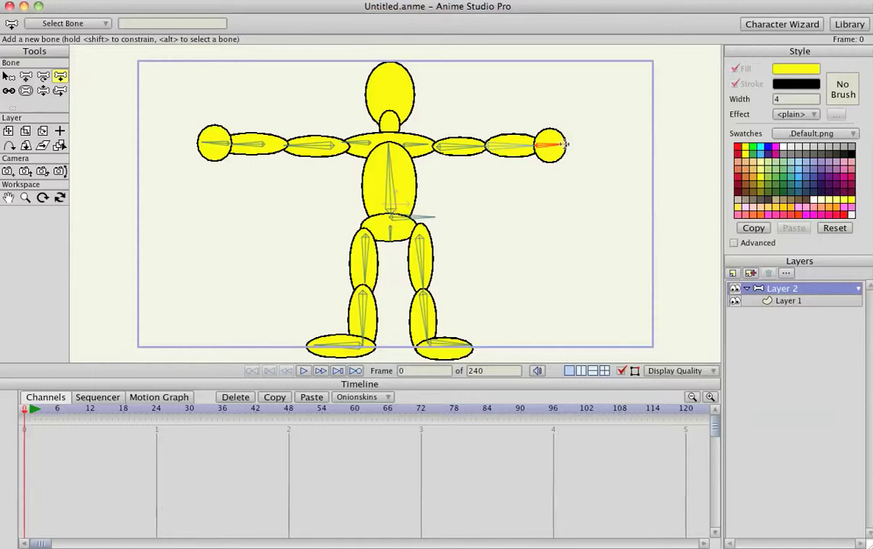
With the torso bone as parent again, add a head bone from neck to head top.
{"action": "key", "text": "z"}
{"action": "left_click", "coordinate": [390, 162]}
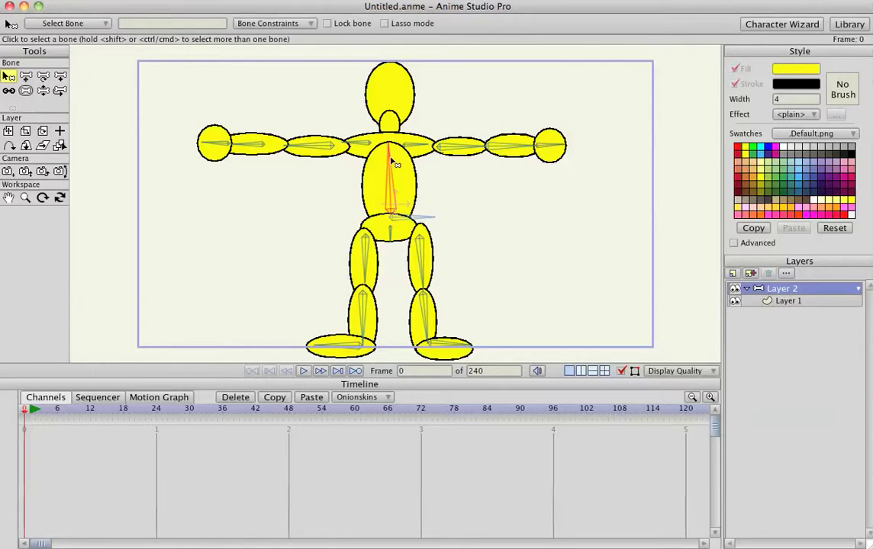
{"action": "key", "text": "a"}
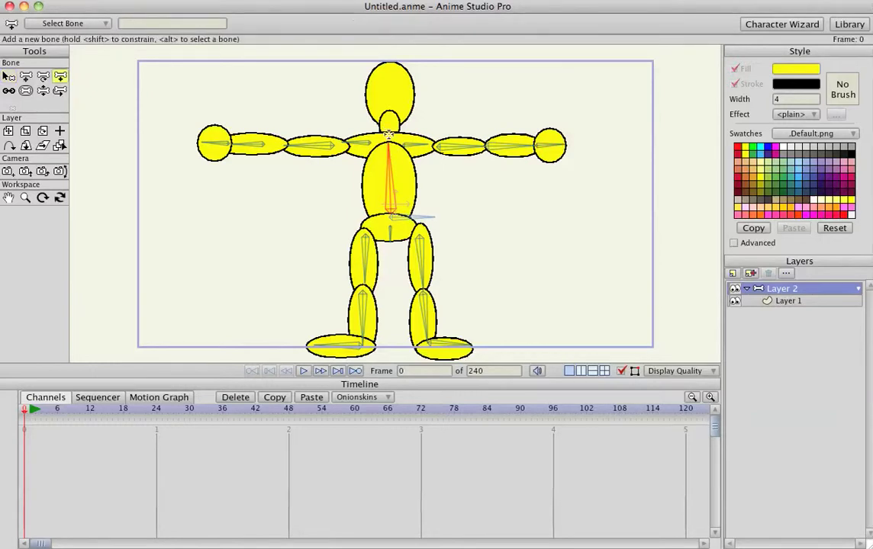
{"action": "left_click_drag", "start_coordinate": [389, 118], "coordinate": [386, 69]}
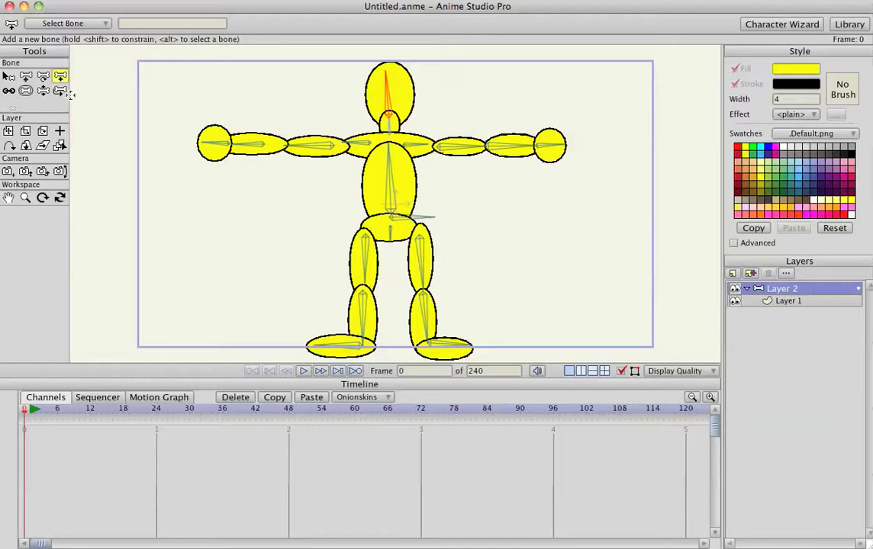
{"action": "left_click", "coordinate": [8, 90]}
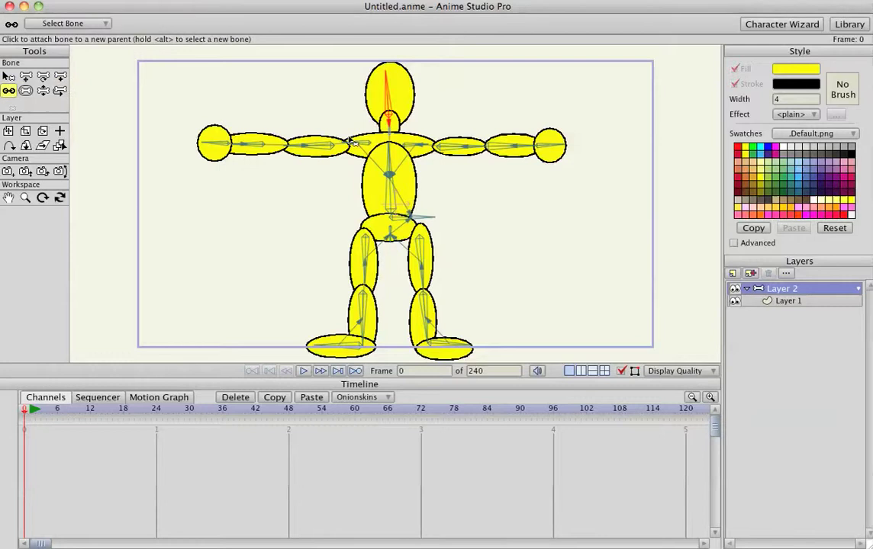
{"action": "double_click", "coordinate": [797, 292]}
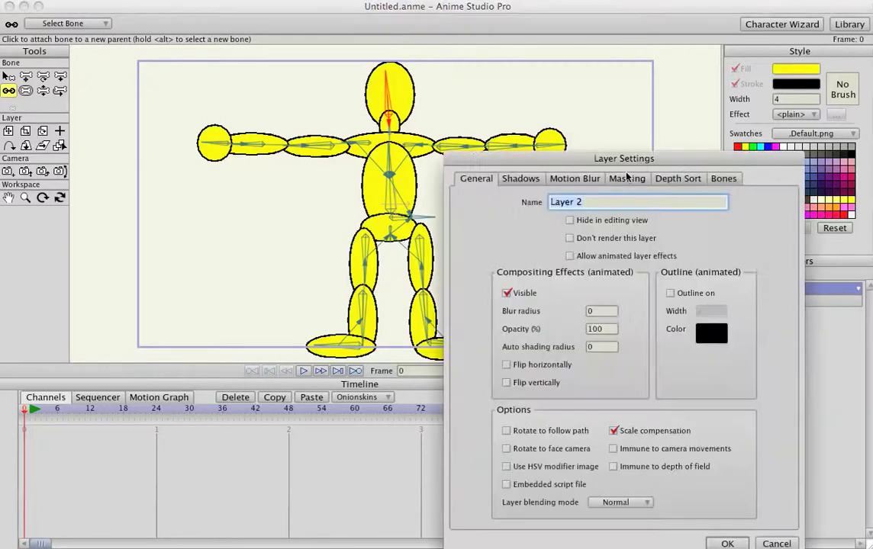
{"action": "left_click", "coordinate": [723, 178]}
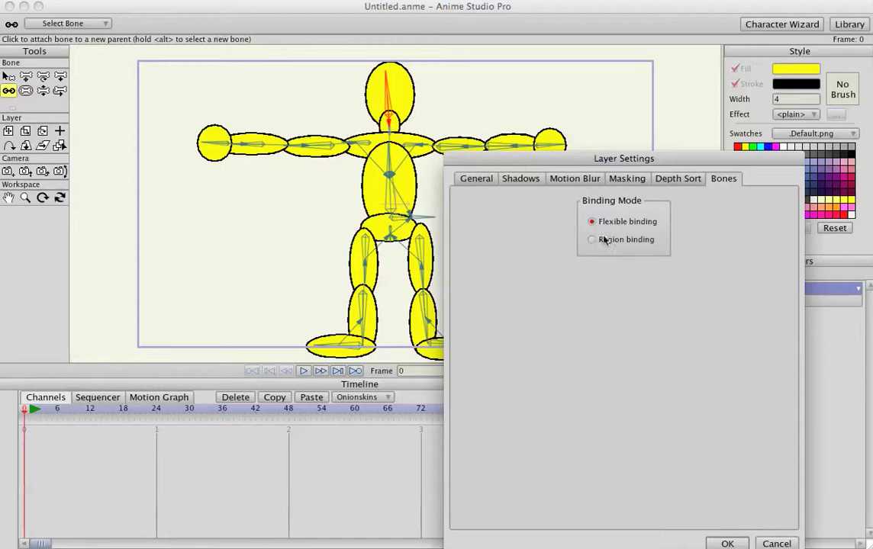
{"action": "left_click", "coordinate": [726, 544]}
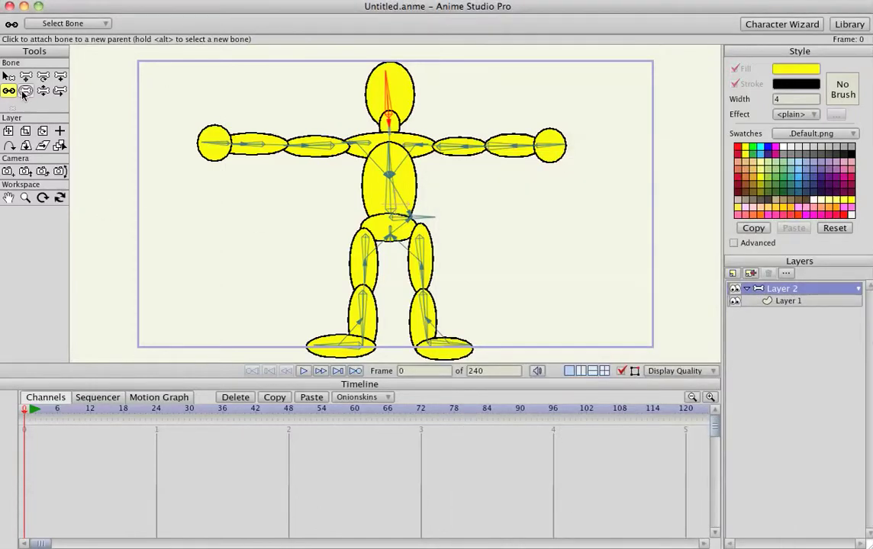
Test-pose the rig, bending the left arm down beside the body and straightening the left leg.
{"action": "left_click", "coordinate": [25, 91]}
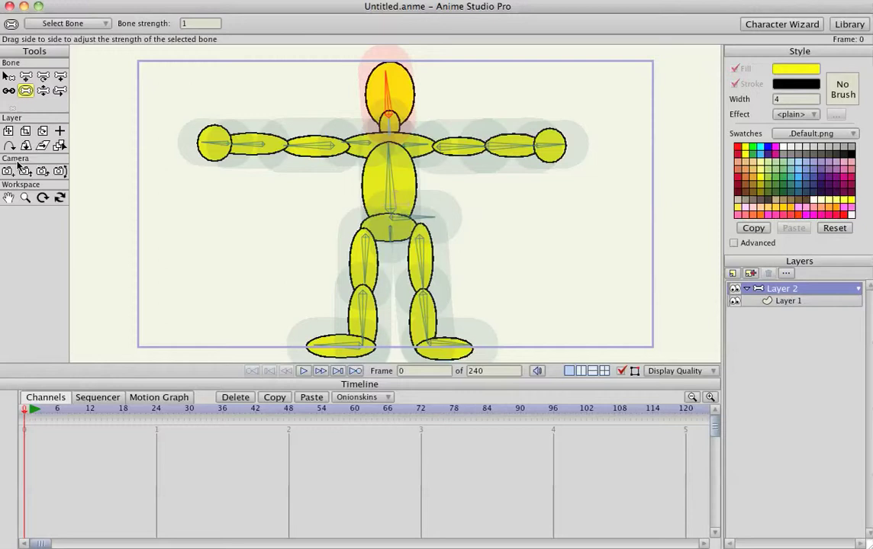
{"action": "left_click", "coordinate": [43, 90]}
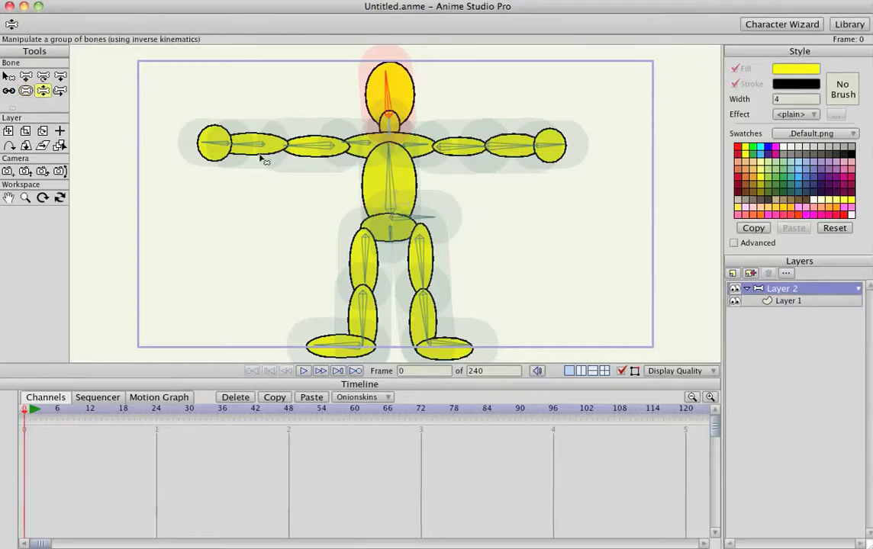
{"action": "left_click_drag", "start_coordinate": [261, 159], "coordinate": [313, 231]}
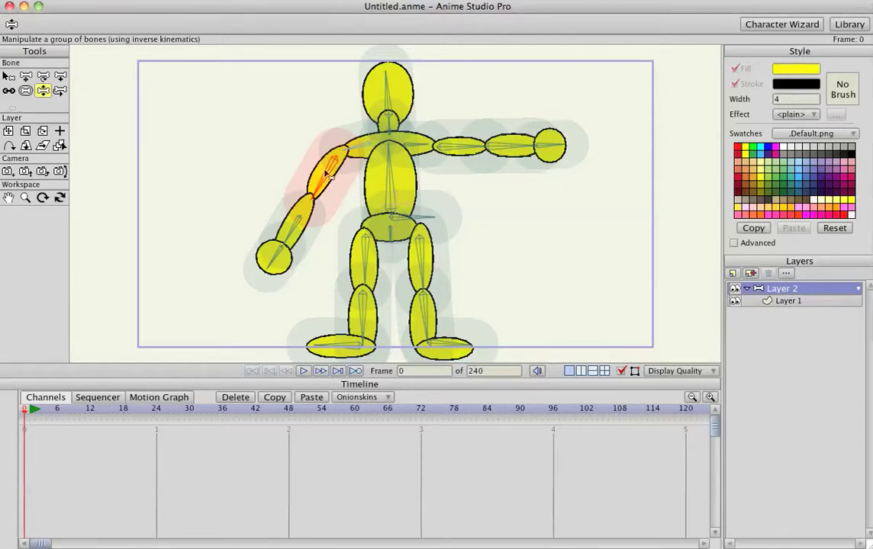
{"action": "left_click_drag", "start_coordinate": [331, 172], "coordinate": [244, 146]}
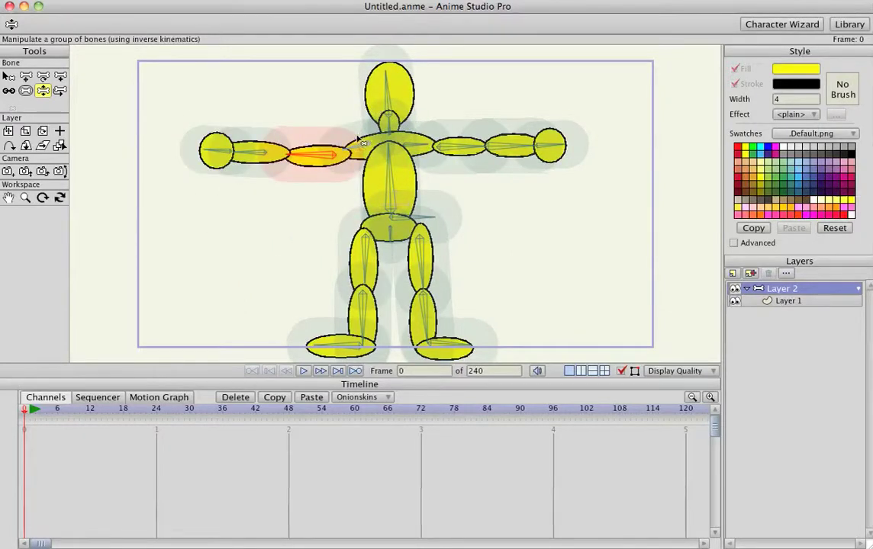
{"action": "left_click_drag", "start_coordinate": [296, 140], "coordinate": [438, 301]}
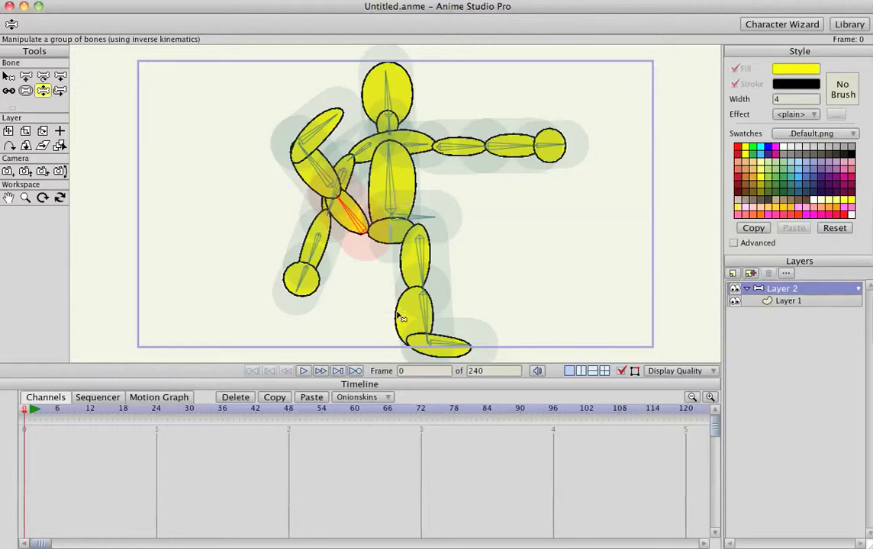
{"action": "left_click_drag", "start_coordinate": [305, 189], "coordinate": [391, 279]}
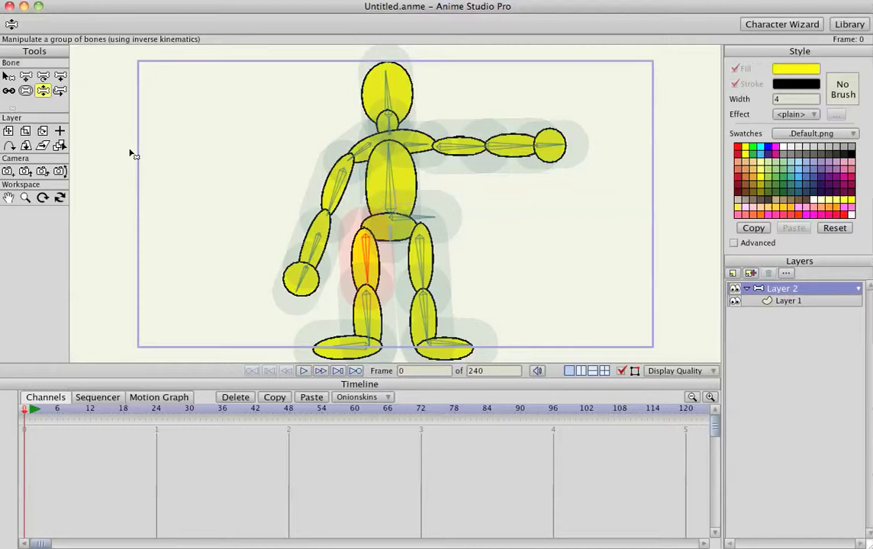
Lower the bones' strength to about 0.45, then test by swinging the left leg.
{"action": "left_click", "coordinate": [26, 90]}
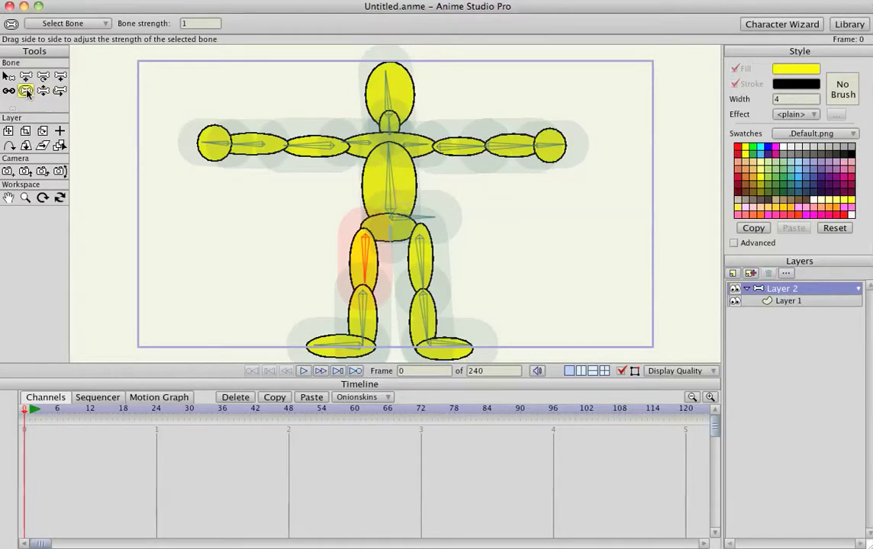
{"action": "left_click", "coordinate": [27, 92]}
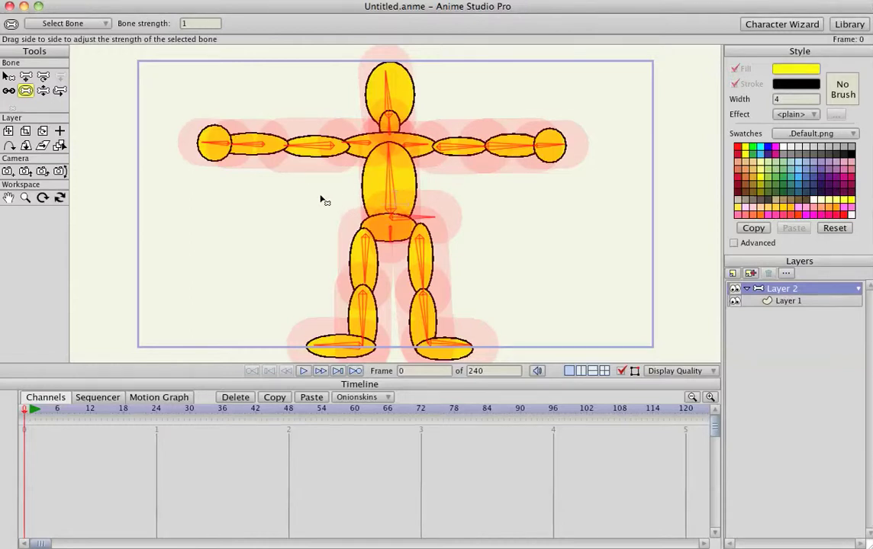
{"action": "left_click_drag", "start_coordinate": [321, 196], "coordinate": [257, 186]}
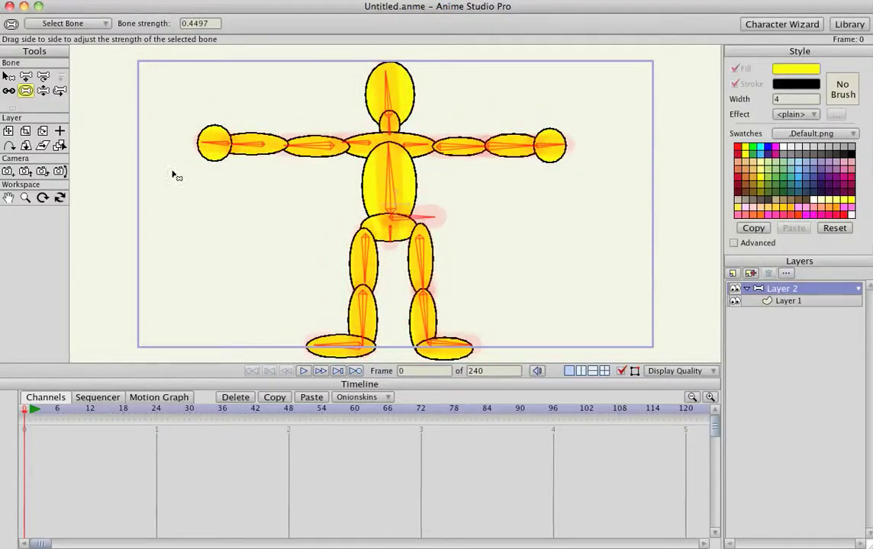
{"action": "left_click", "coordinate": [43, 91]}
{"action": "left_click_drag", "start_coordinate": [329, 236], "coordinate": [366, 289]}
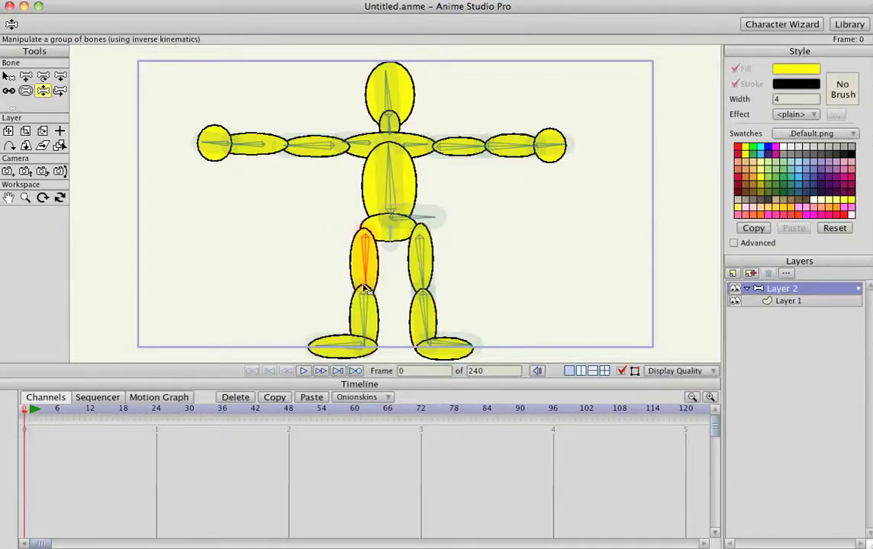